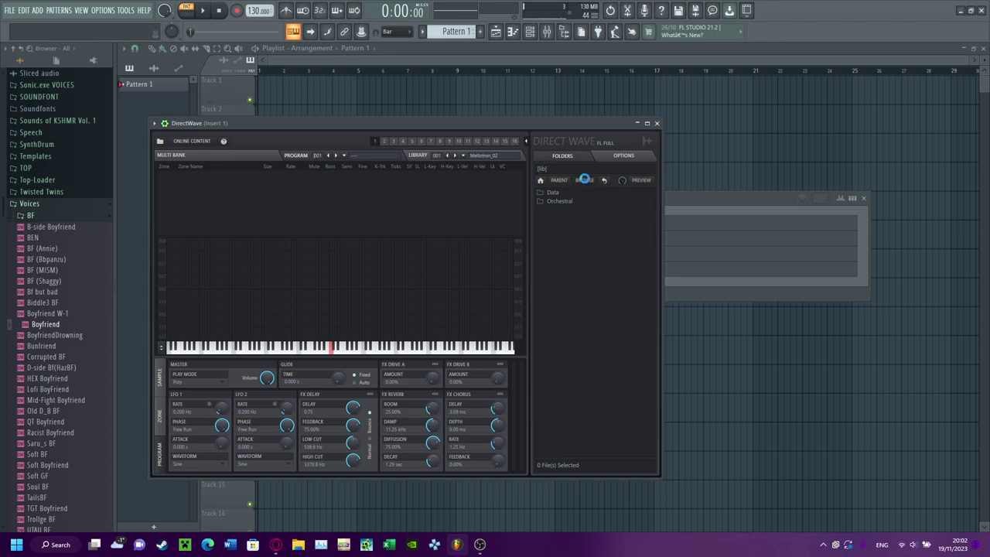
# - Browse DirectWave's file list to the Desktop and open the PA - DWP folder
pyautogui.click(630, 453)
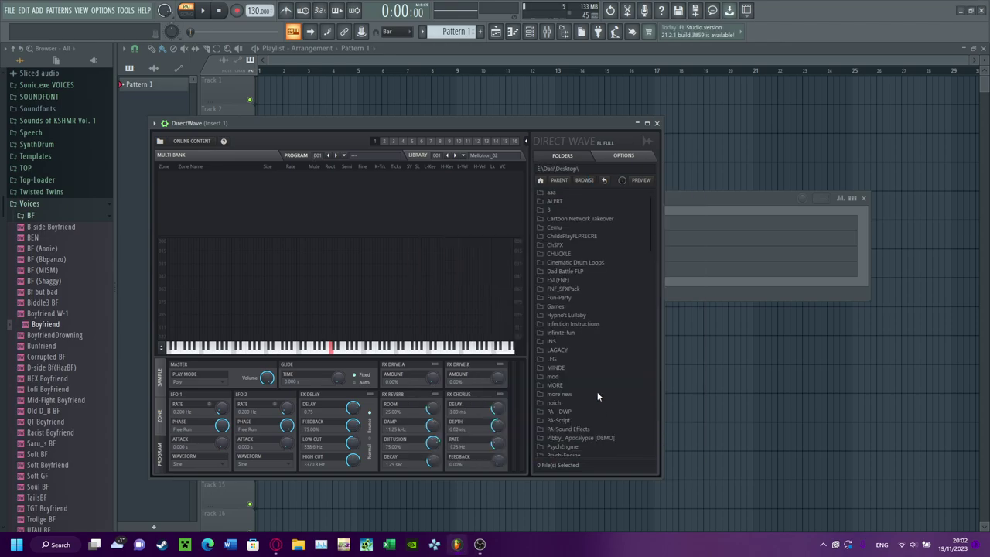
pyautogui.scroll(-5, 594, 272)
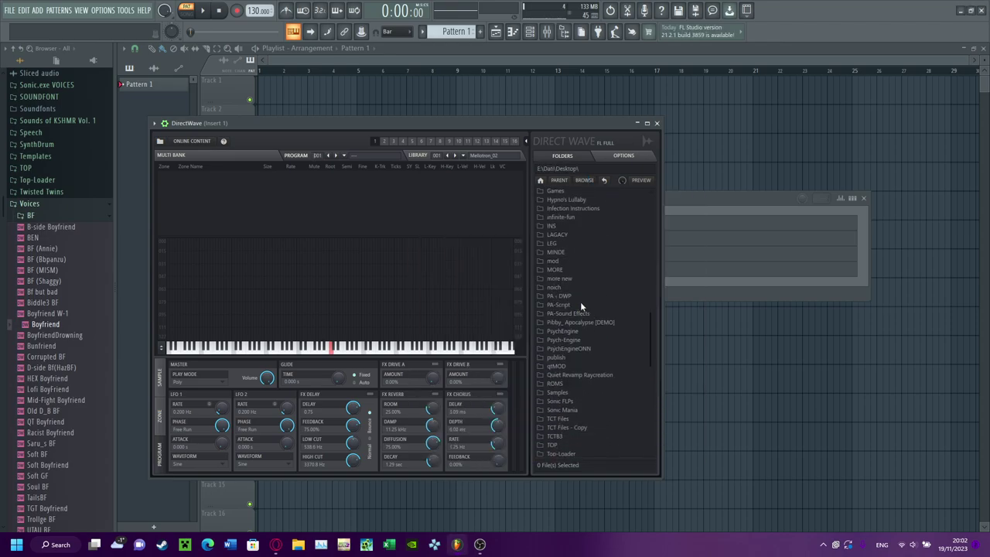
pyautogui.click(572, 296)
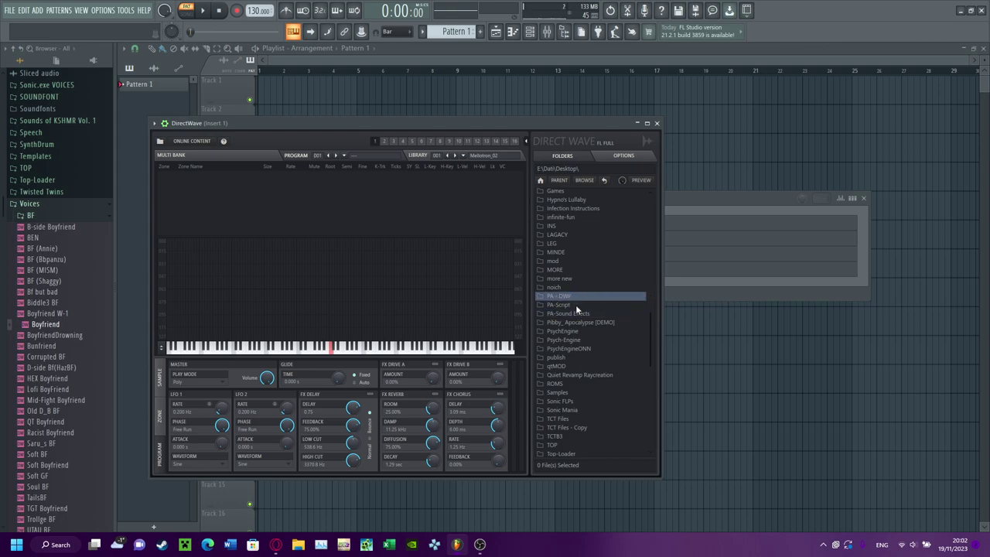
pyautogui.doubleClick(567, 296)
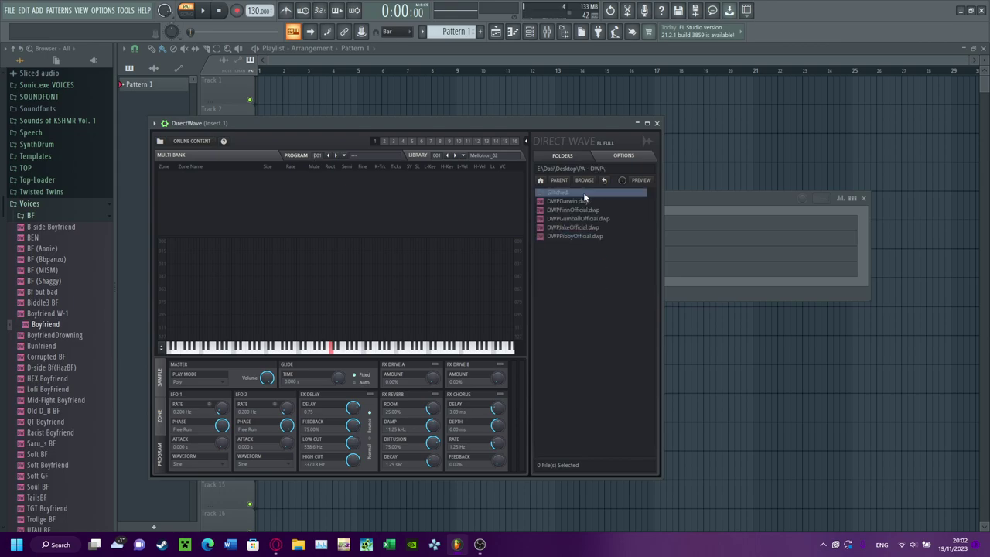
# - Load DWPDarwin.dwp and DWPFinnOfficial.dwp in turn and play notes with each voice on the DirectWave keyboard
pyautogui.doubleClick(568, 201)
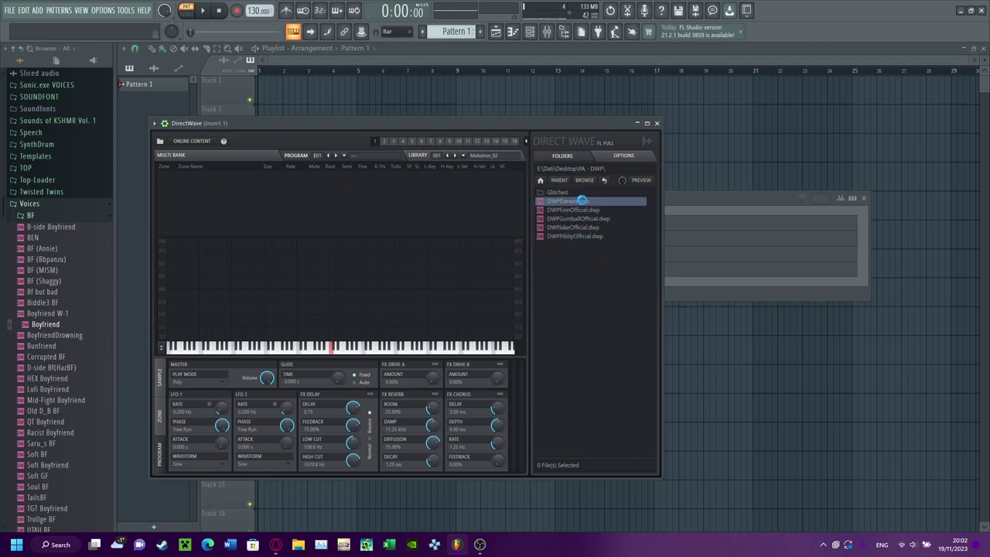
pyautogui.click(425, 351)
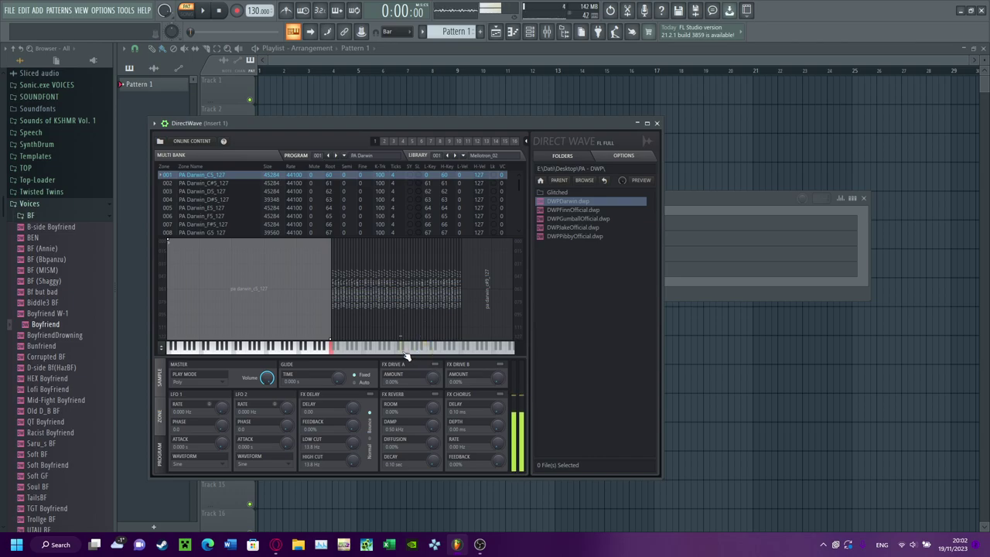
pyautogui.doubleClick(576, 210)
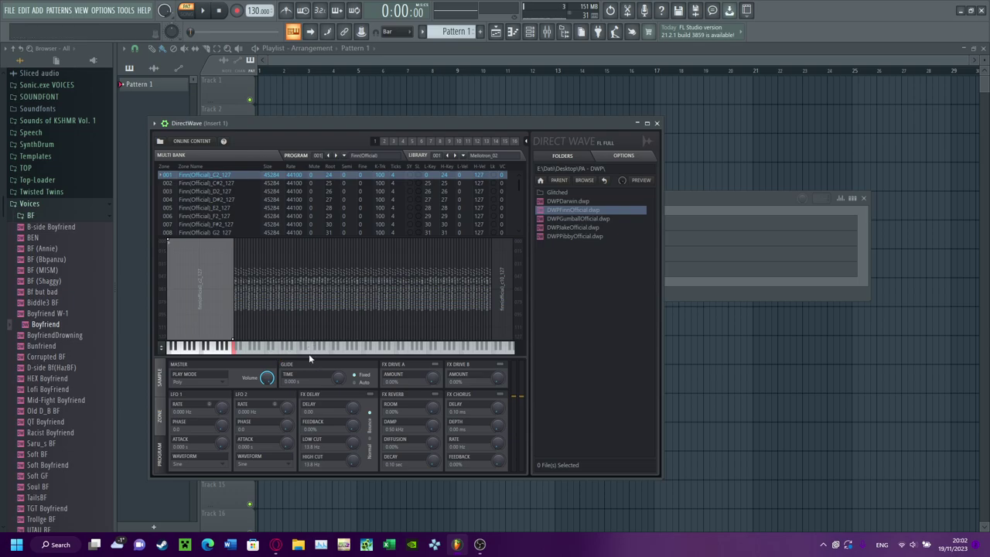
pyautogui.click(323, 352)
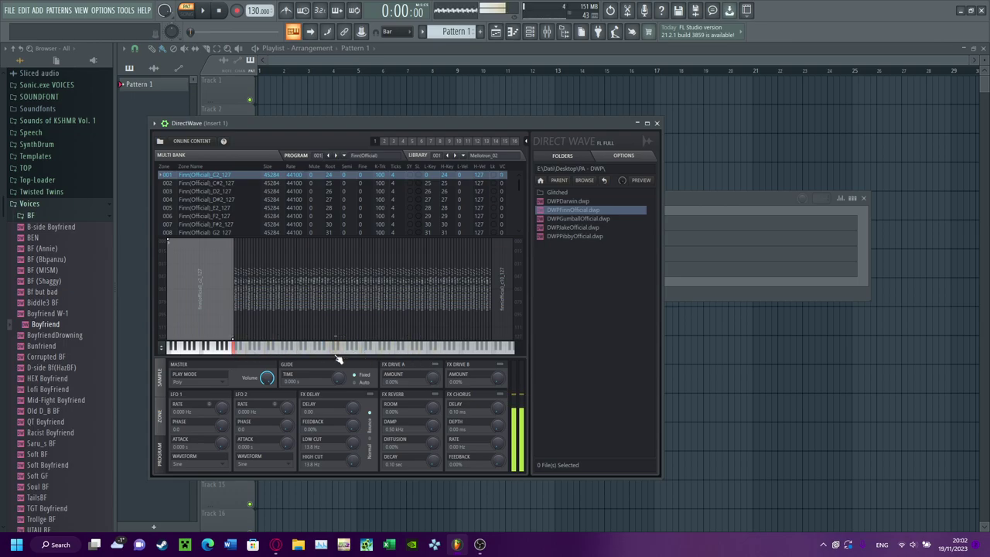
# - Audition the DWPGumballOfficial, DWPJakeOfficial and DWPPibbyOfficial voices by loading each one and playing notes on the keyboard
pyautogui.click(565, 219)
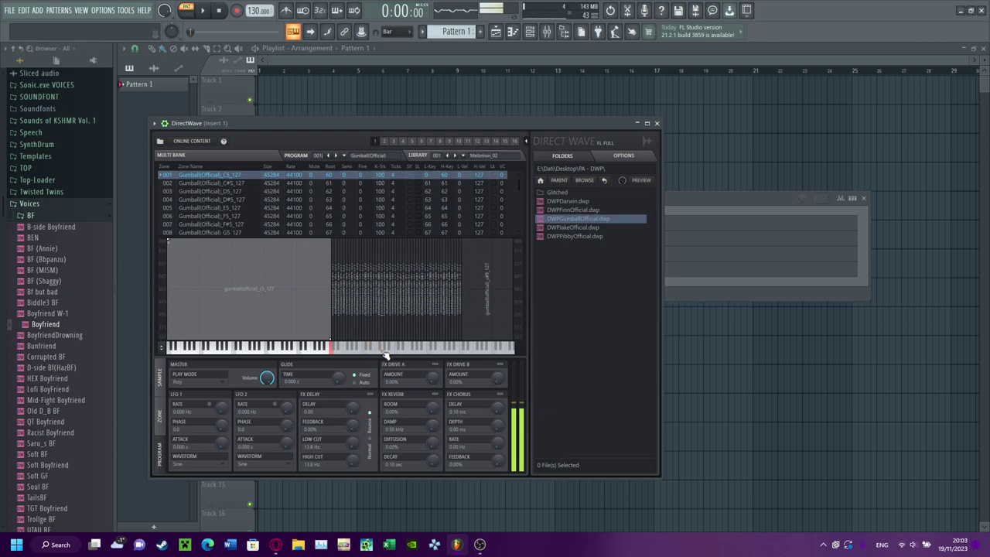
pyautogui.click(585, 227)
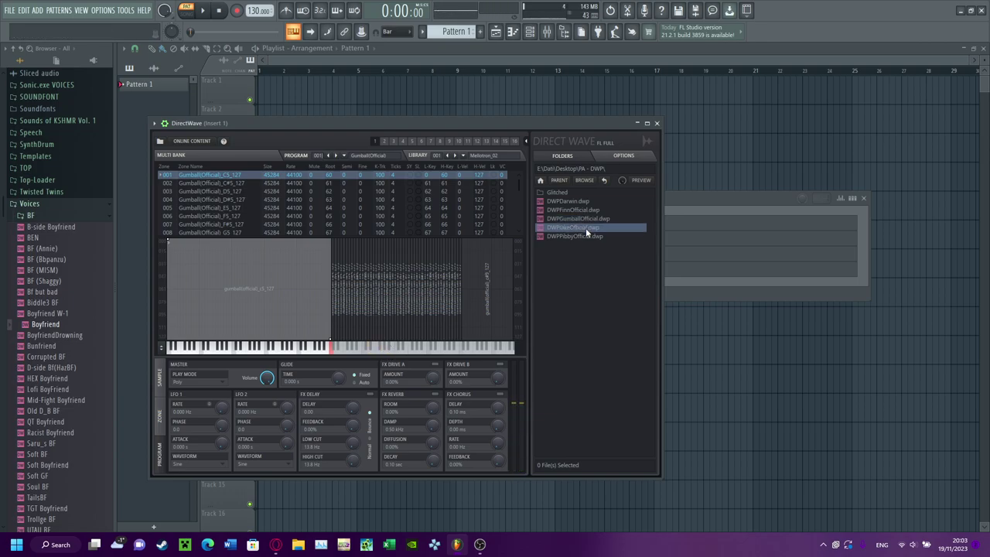
pyautogui.click(370, 352)
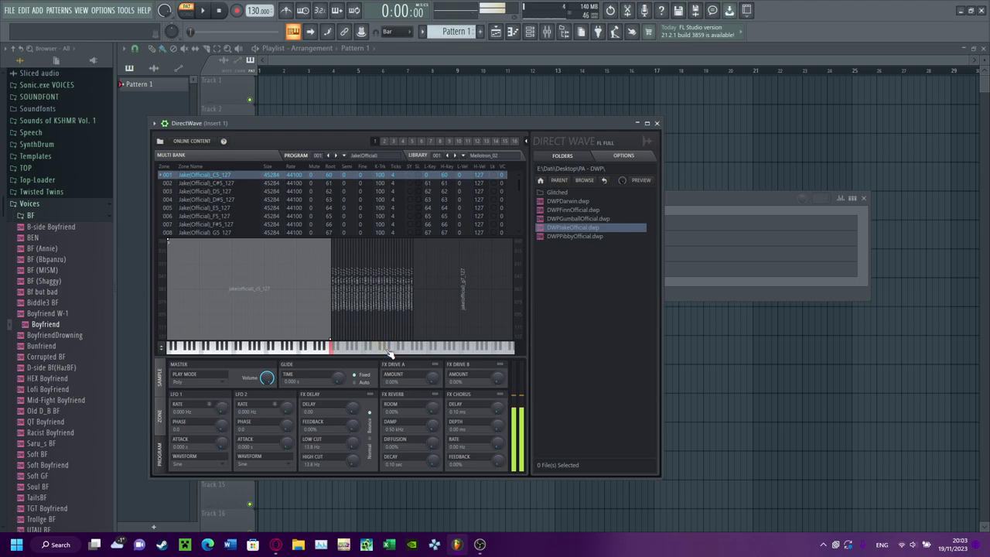
pyautogui.press('Down')
pyautogui.click(379, 350)
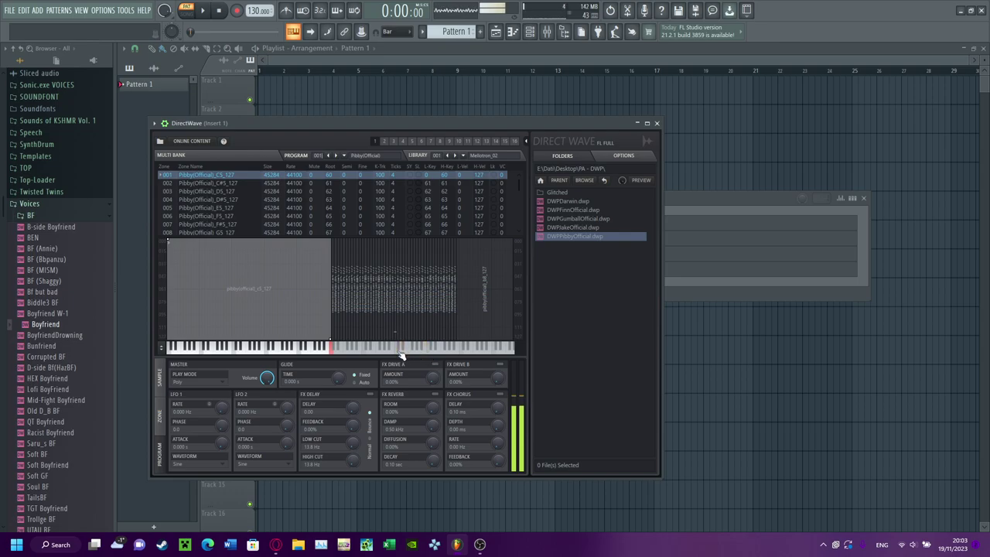
# - Open the Glitched folder and audition GlitchedFinn.dwp, GlitchedGumball.dwp and GlitchedJake.dwp on the keyboard
pyautogui.doubleClick(573, 190)
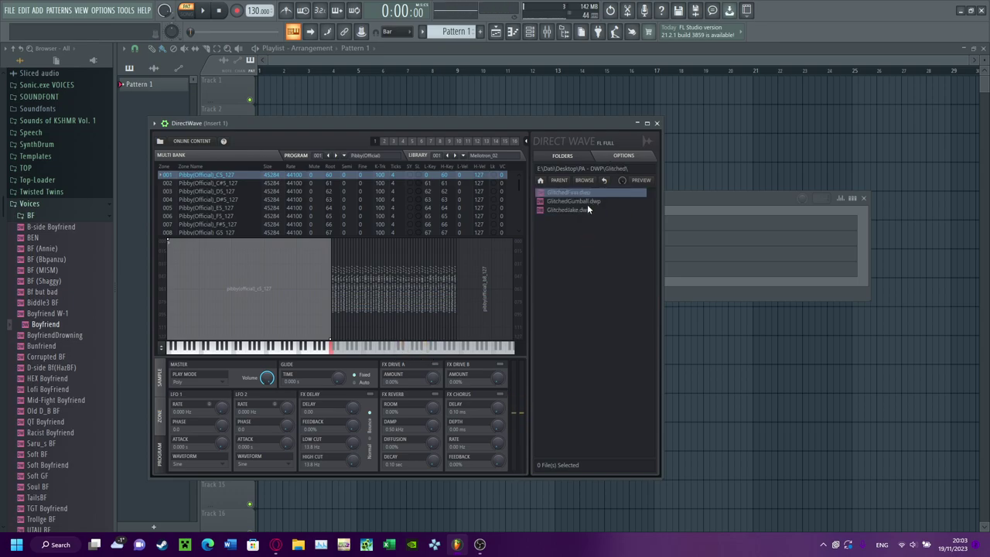
pyautogui.doubleClick(584, 192)
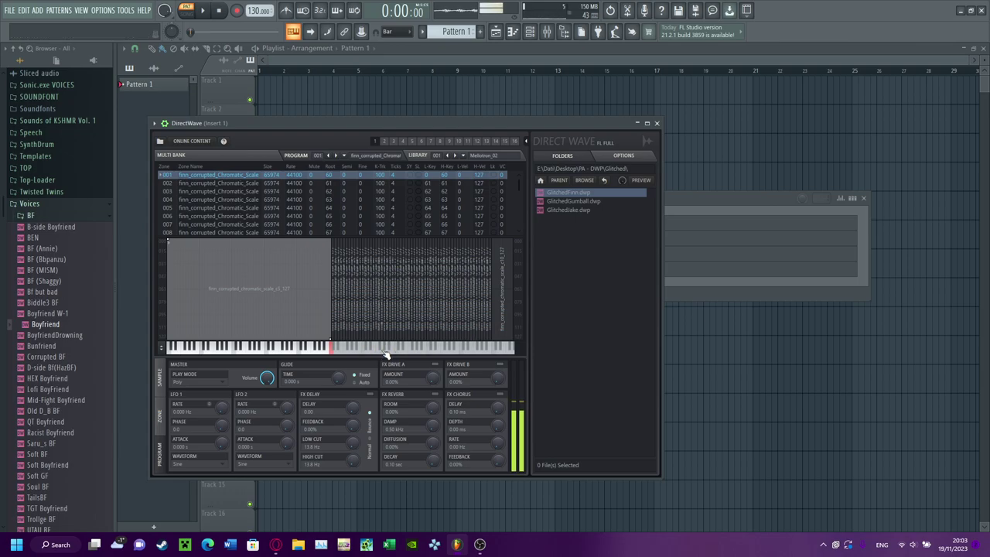
pyautogui.click(439, 349)
pyautogui.doubleClick(581, 202)
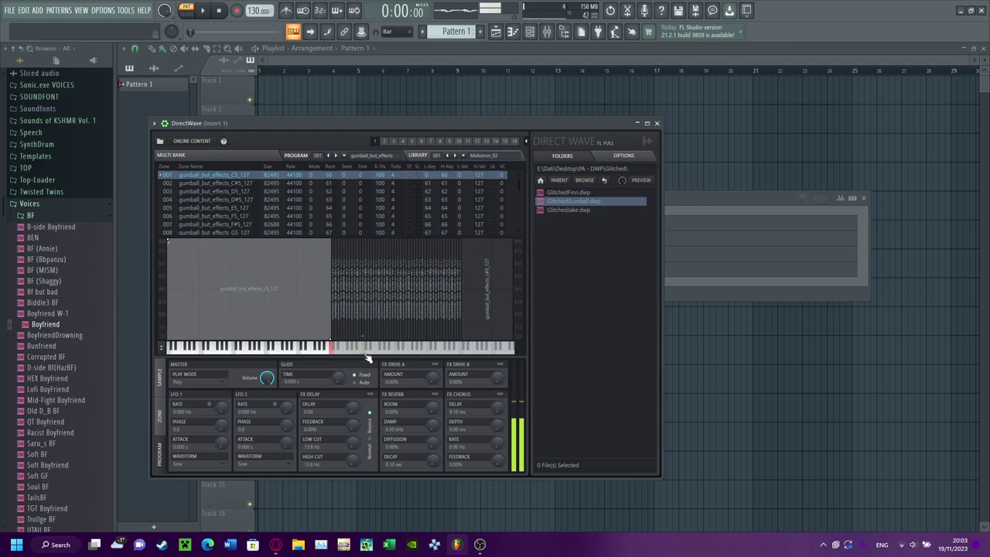
pyautogui.press('Down')
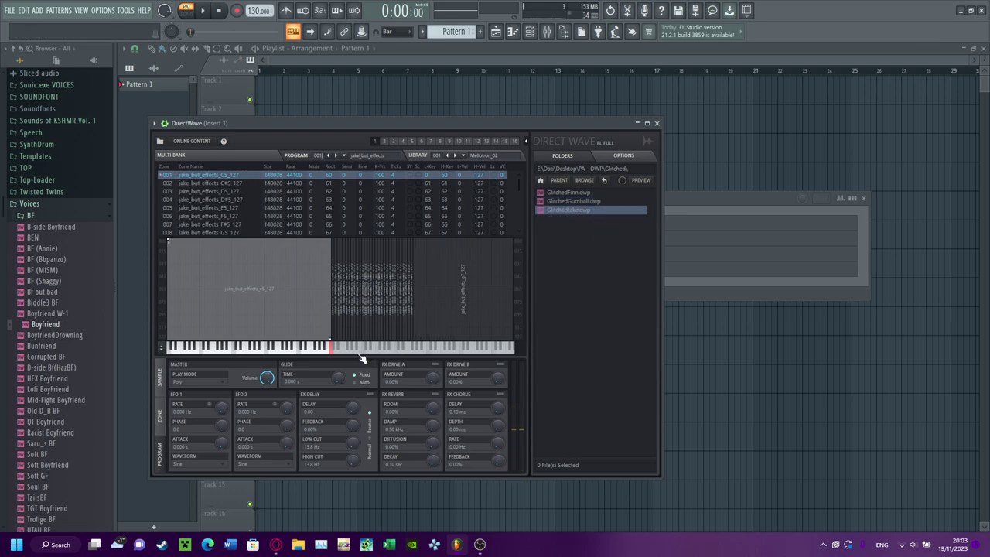
pyautogui.click(372, 350)
# - Close DirectWave and the channel rack, and open the recent project PERE.flp
pyautogui.click(656, 124)
pyautogui.press('F6')
pyautogui.click(9, 10)
pyautogui.click(10, 10)
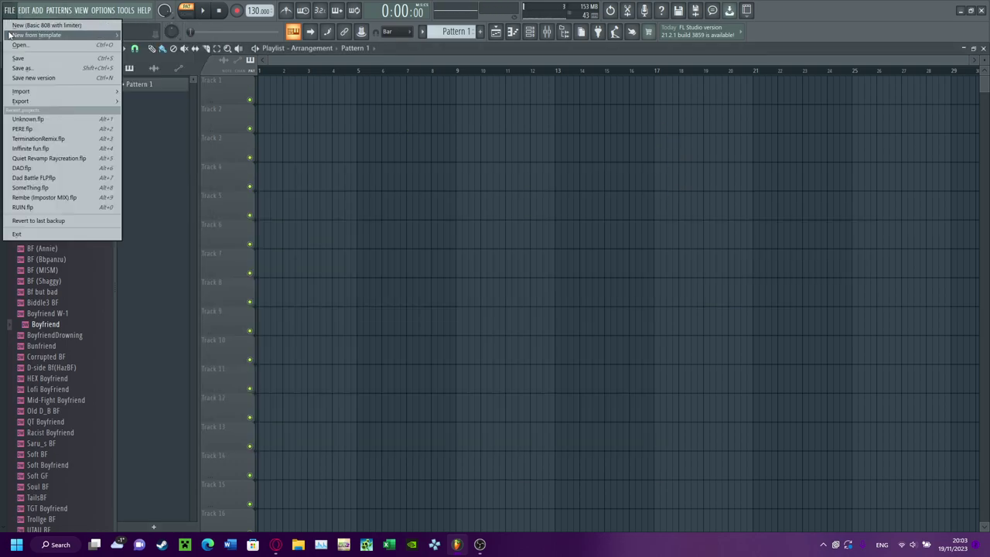
pyautogui.click(57, 138)
pyautogui.click(509, 299)
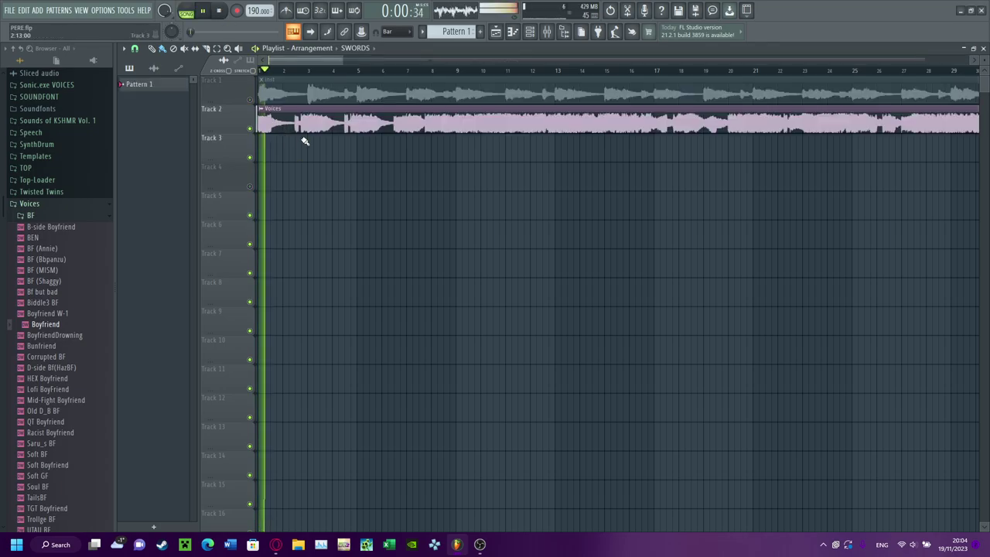
# - Play the Voices track, unmute the inst track on Track 1, skip playback to bar 33 and stop it
pyautogui.click(327, 72)
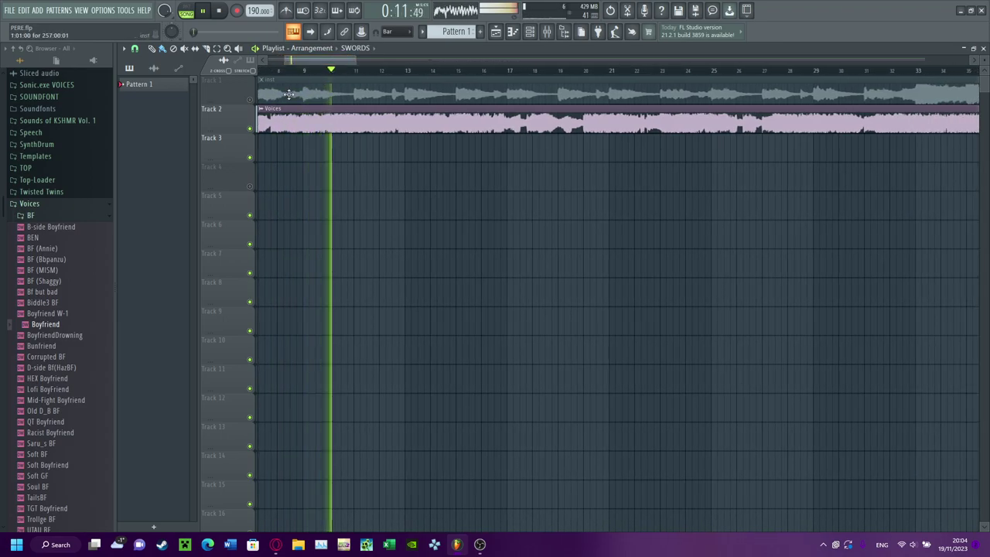
pyautogui.click(251, 100)
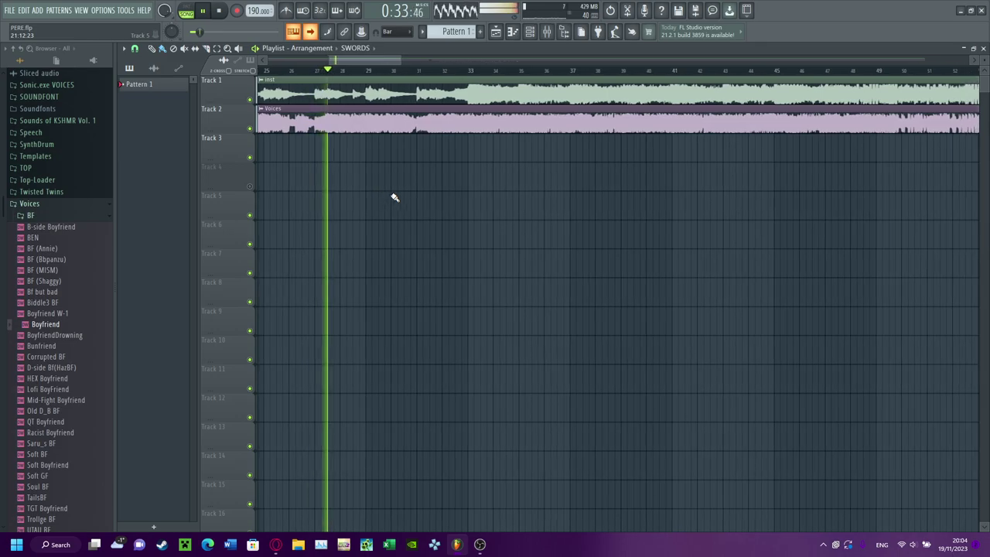
pyautogui.click(426, 70)
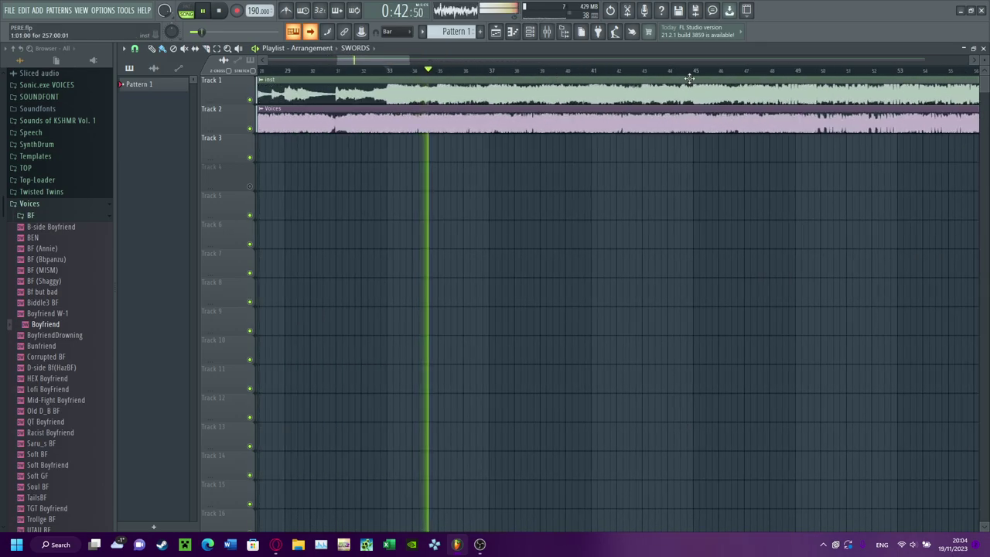
pyautogui.press('space')
# - Examine the short audio clips on Track 3 between about bars 67 and 94
pyautogui.moveTo(397, 60); pyautogui.dragTo(465, 74)
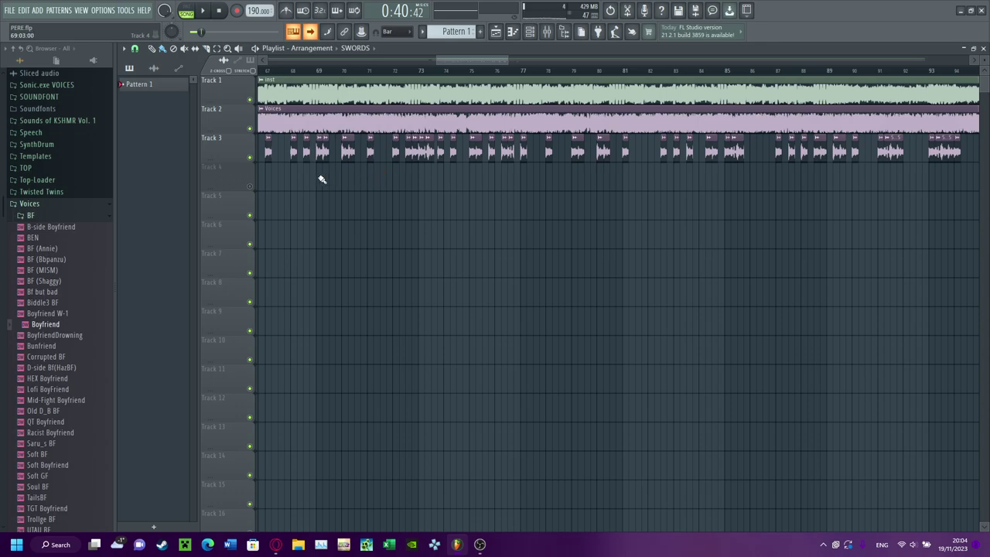
pyautogui.click(216, 48)
pyautogui.moveTo(293, 174); pyautogui.dragTo(732, 184)
pyautogui.click(405, 165)
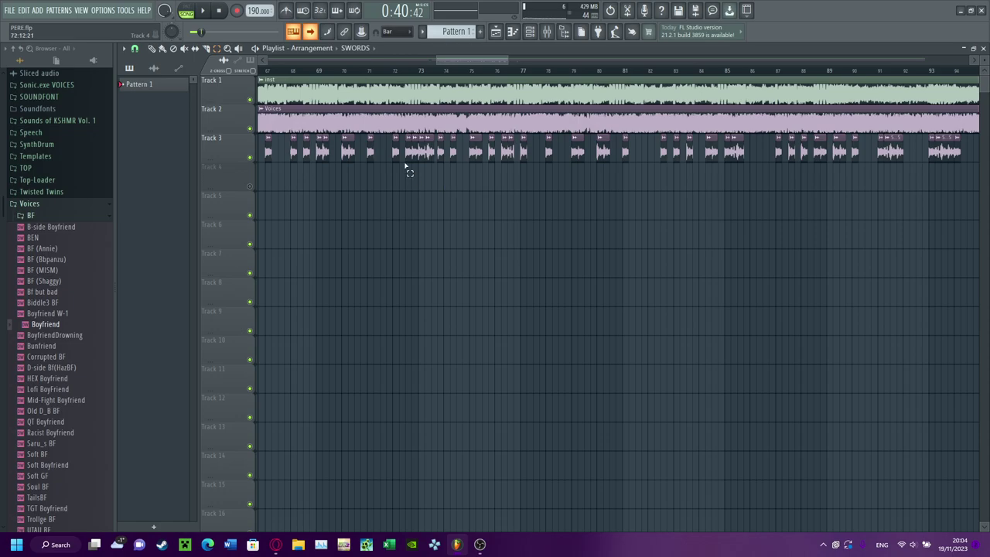
# - Switch to File Explorer and open the PA-Sound Effects folder on the Desktop
pyautogui.click(300, 545)
pyautogui.click(205, 162)
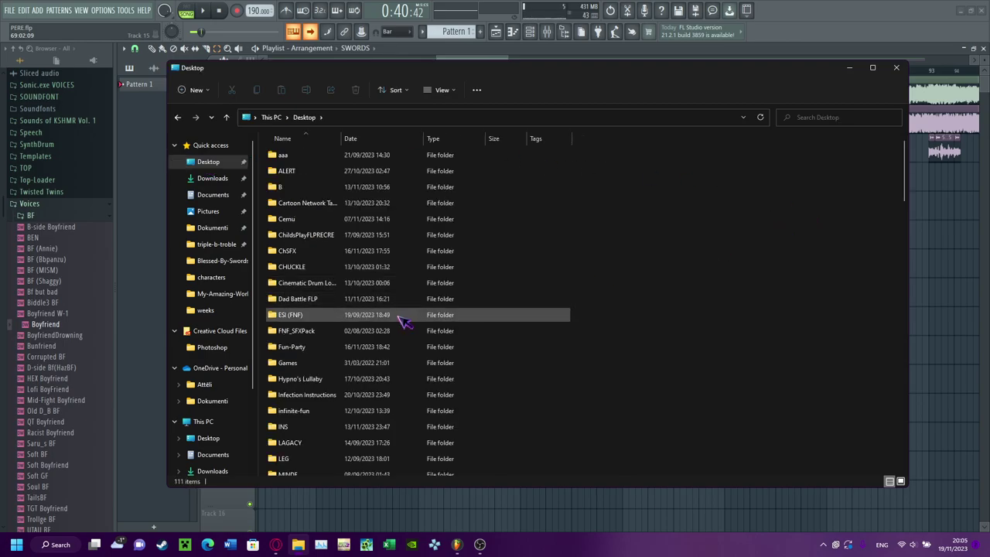
pyautogui.scroll(-1, 399, 321)
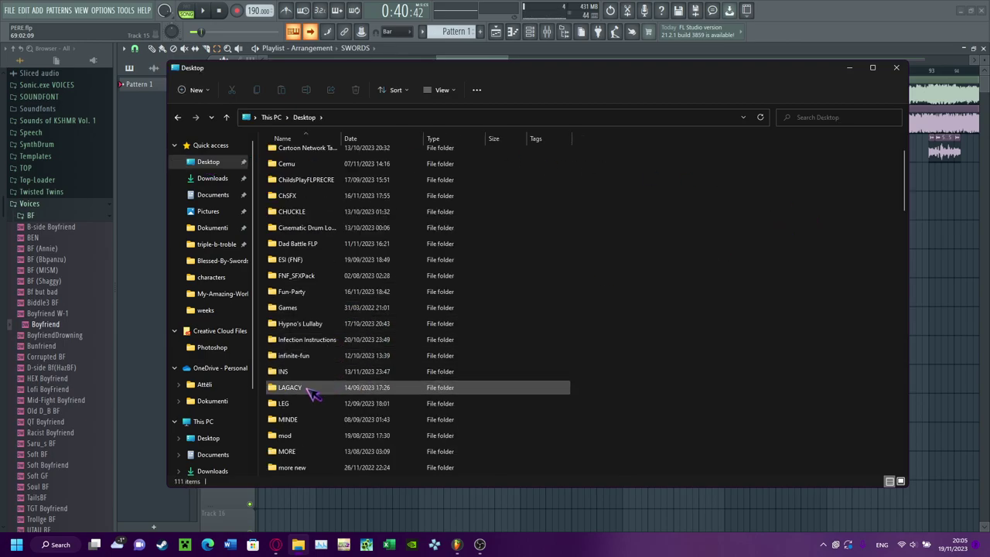
pyautogui.scroll(-2, 302, 387)
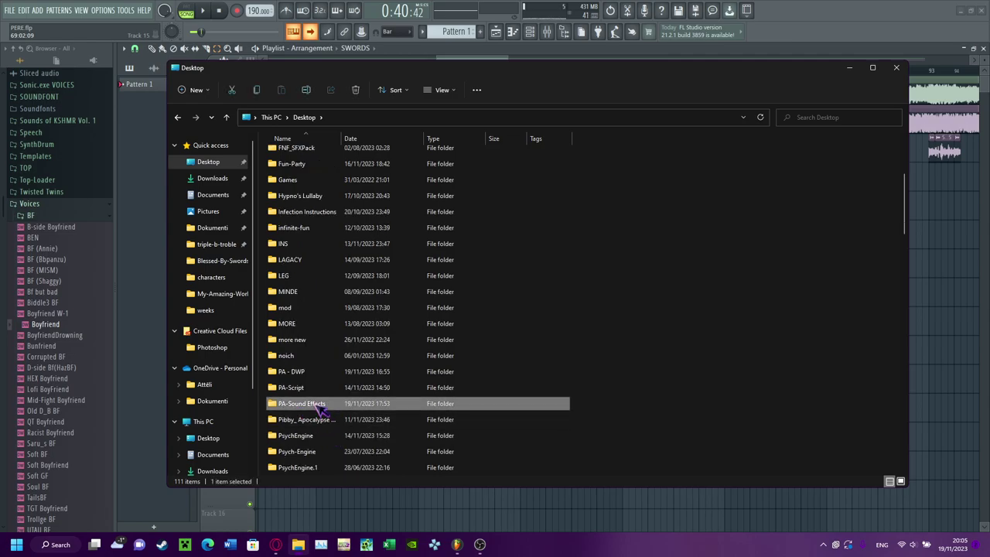
pyautogui.doubleClick(318, 405)
# - Preview FINNScream1 and another sound effect in Media Player, closing the player after each and finally File Explorer
pyautogui.moveTo(320, 345); pyautogui.dragTo(325, 147)
pyautogui.click(345, 349)
pyautogui.click(308, 157)
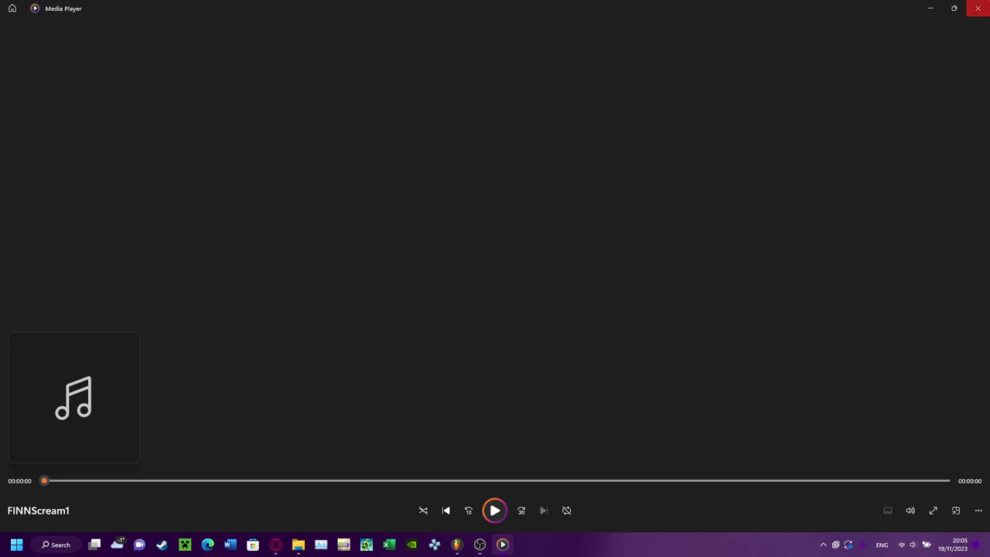
pyautogui.click(977, 8)
pyautogui.doubleClick(317, 266)
pyautogui.click(977, 8)
pyautogui.click(889, 62)
# - Play the song in the playlist, skip to about bar 62 to hear the later section, stop and return to the start
pyautogui.click(202, 11)
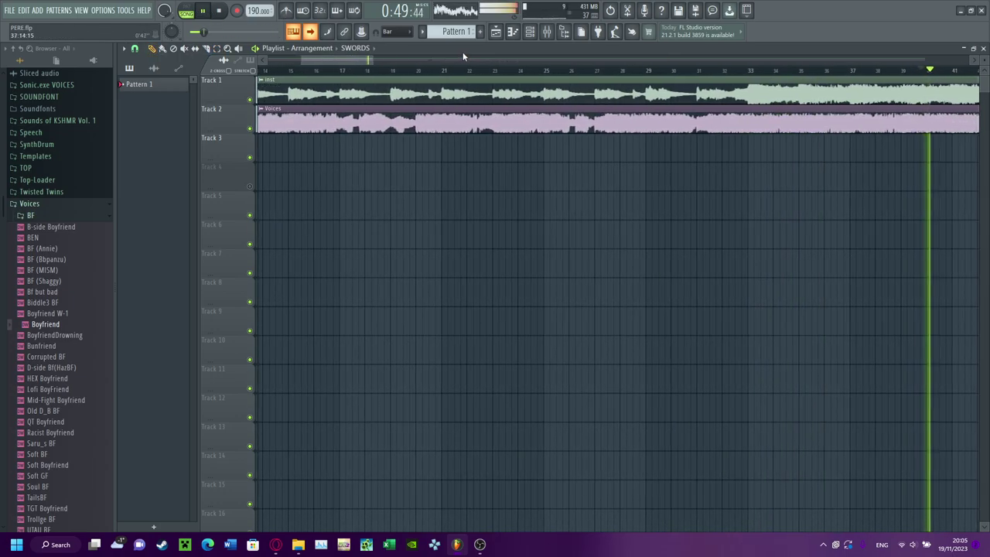
pyautogui.click(325, 48)
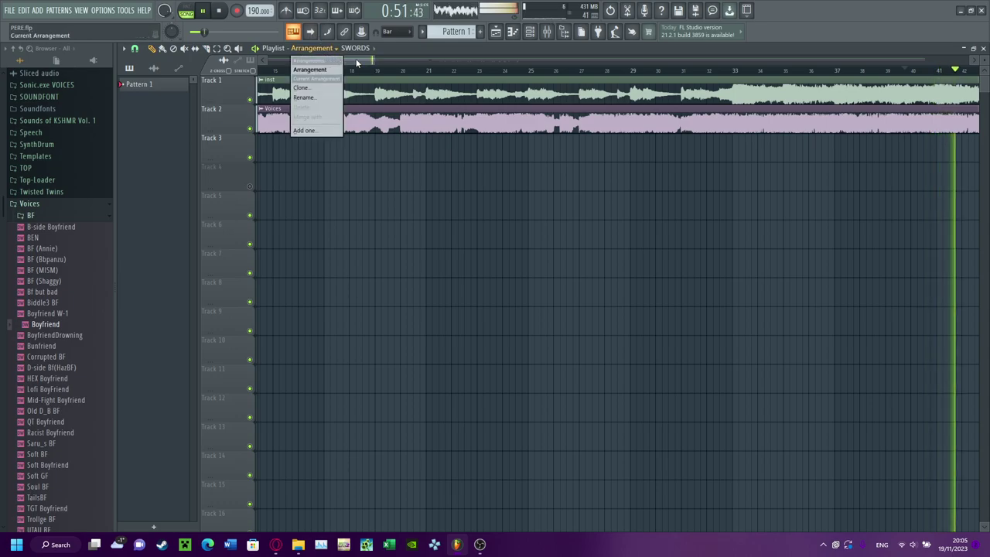
pyautogui.click(358, 62)
pyautogui.click(461, 73)
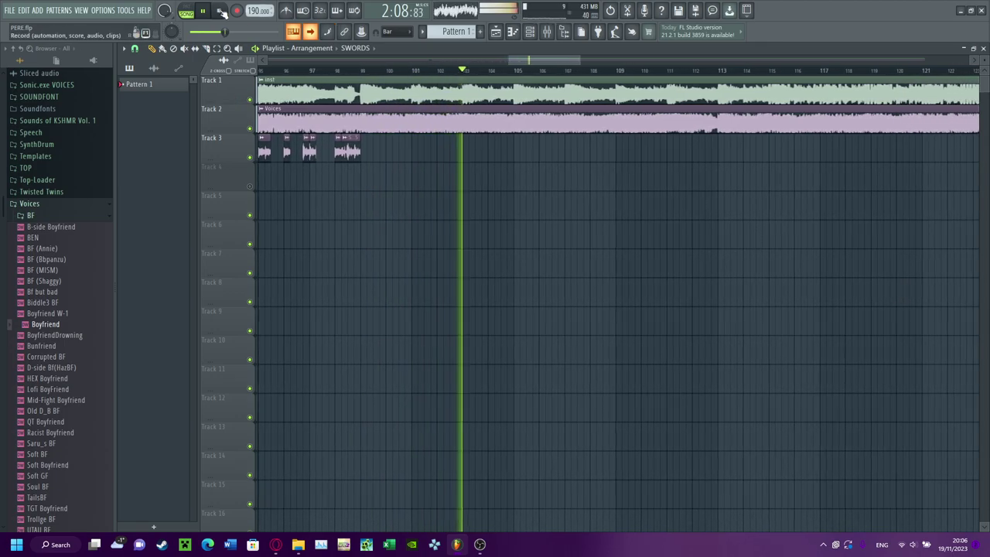
pyautogui.press('space')
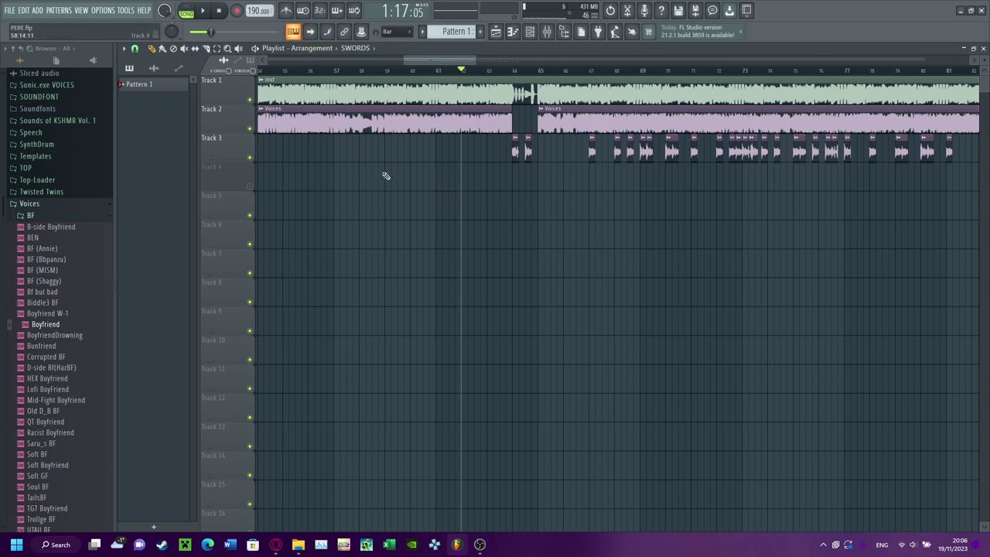
pyautogui.press('Home')
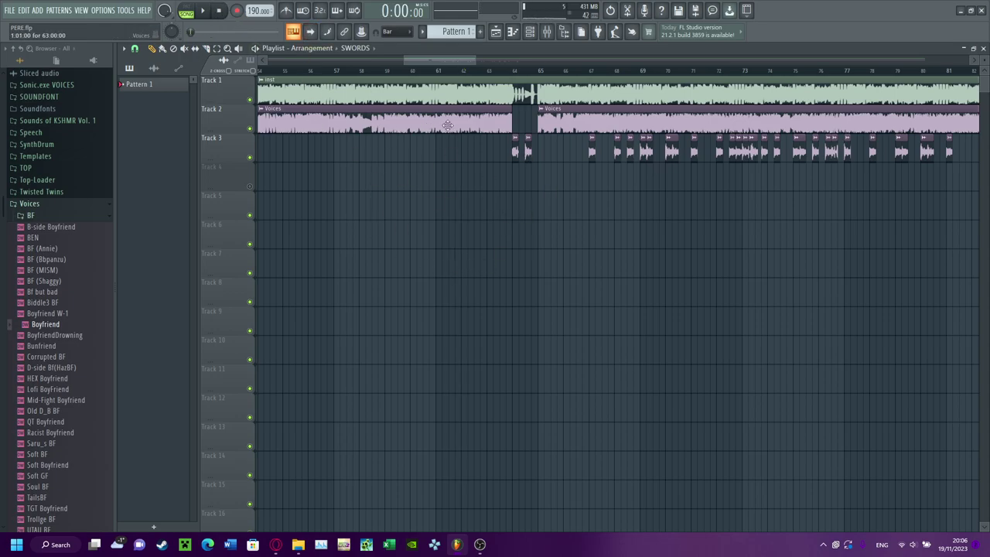